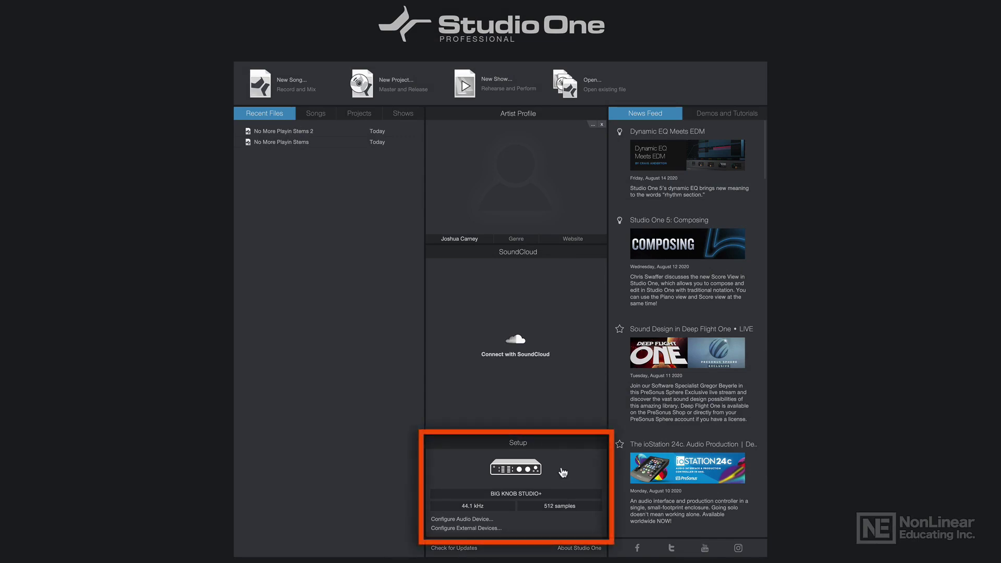
# Keep BIG KNOB STUDIO+ as both the playback and recording device in the audio settings.
pyautogui.click(562, 472)
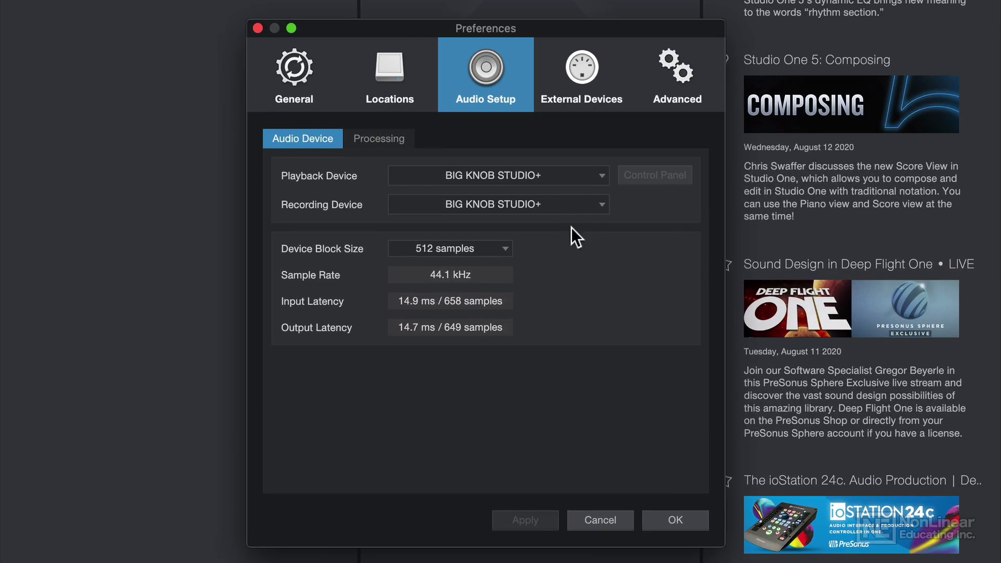
pyautogui.click(560, 176)
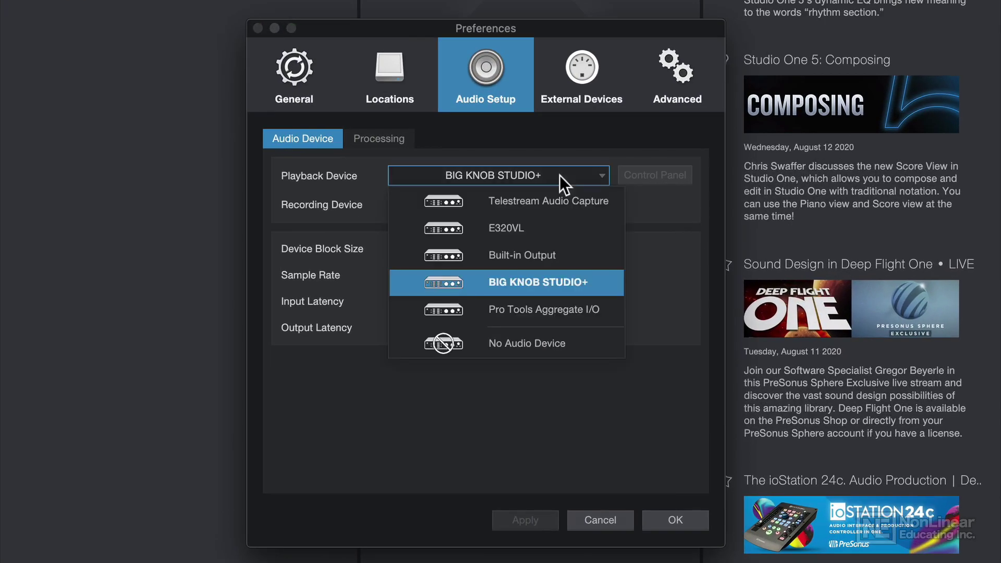
pyautogui.click(574, 284)
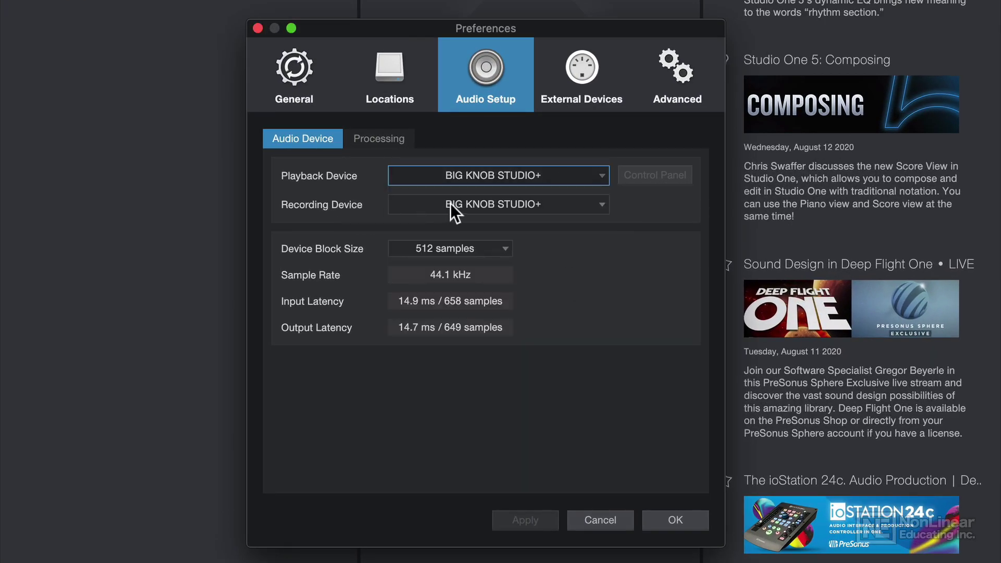
pyautogui.click(452, 204)
pyautogui.click(580, 256)
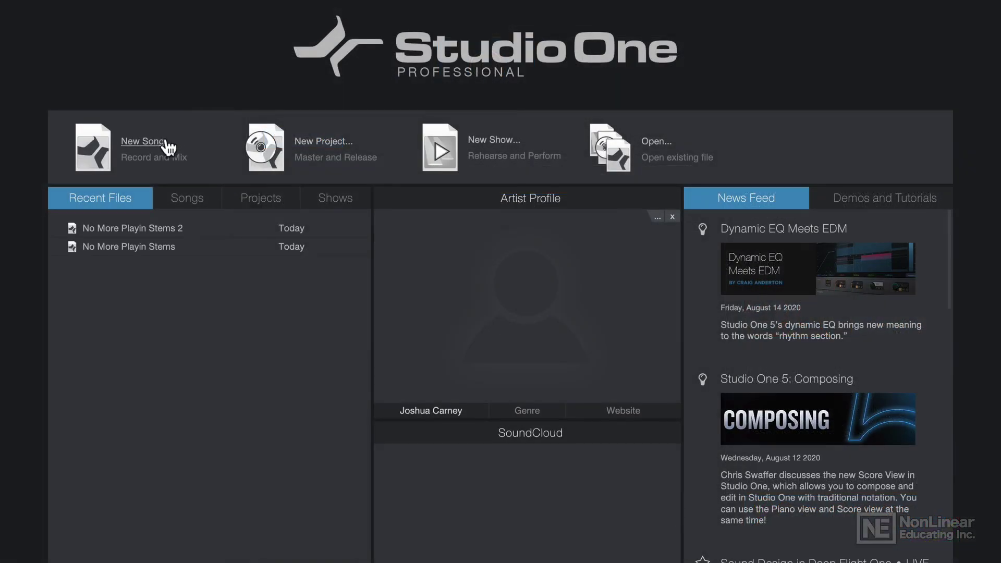
# Begin a new song, browse the Interfaces templates, then switch to the User templates.
pyautogui.click(166, 146)
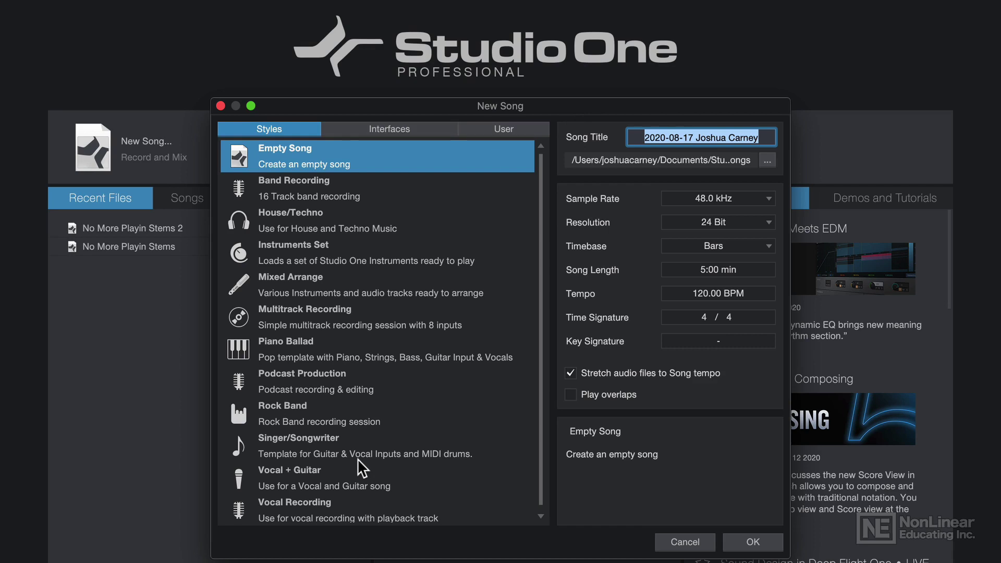
pyautogui.click(397, 129)
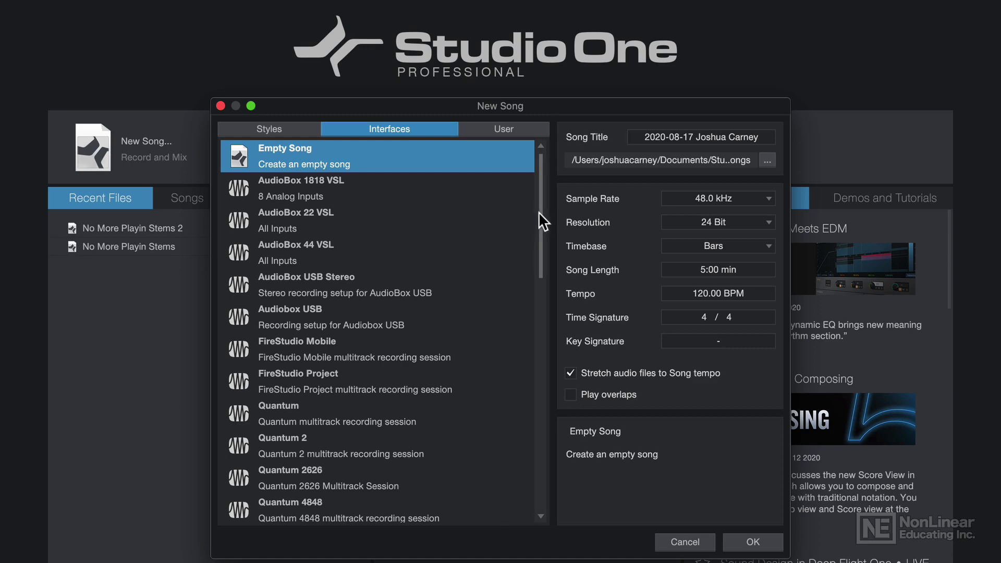
pyautogui.moveTo(541, 214); pyautogui.dragTo(513, 209)
pyautogui.moveTo(541, 200); pyautogui.dragTo(532, 137)
pyautogui.click(526, 130)
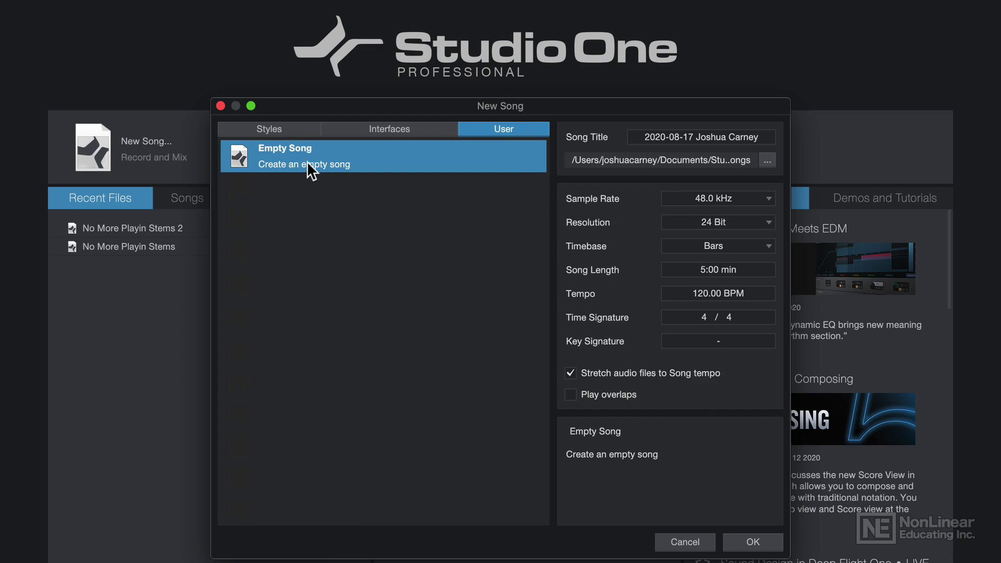
# Title the song 'New Song 1' and keep the Songs folder as its save location.
pyautogui.click(703, 137)
pyautogui.write('New Song 1')
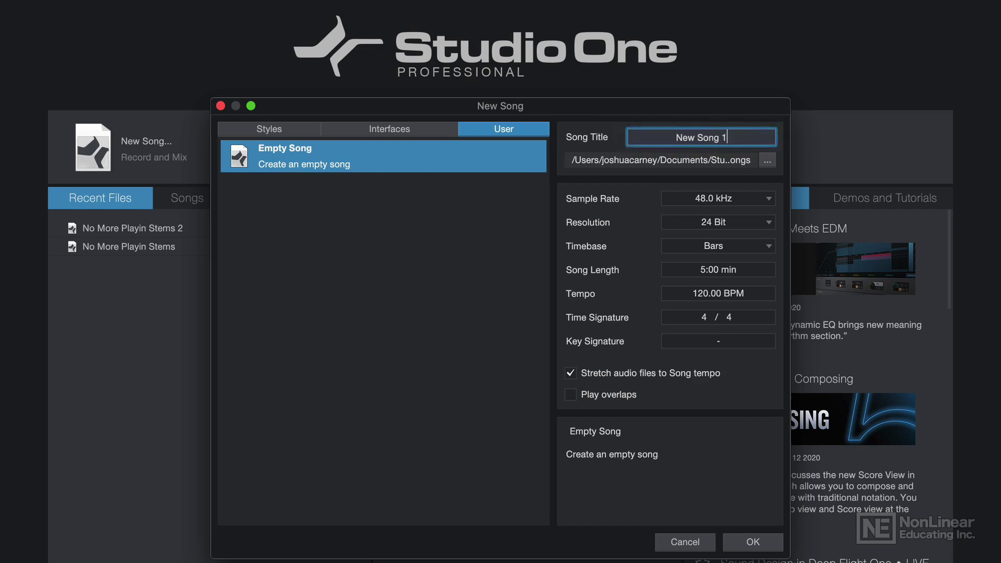
pyautogui.press('super+a')
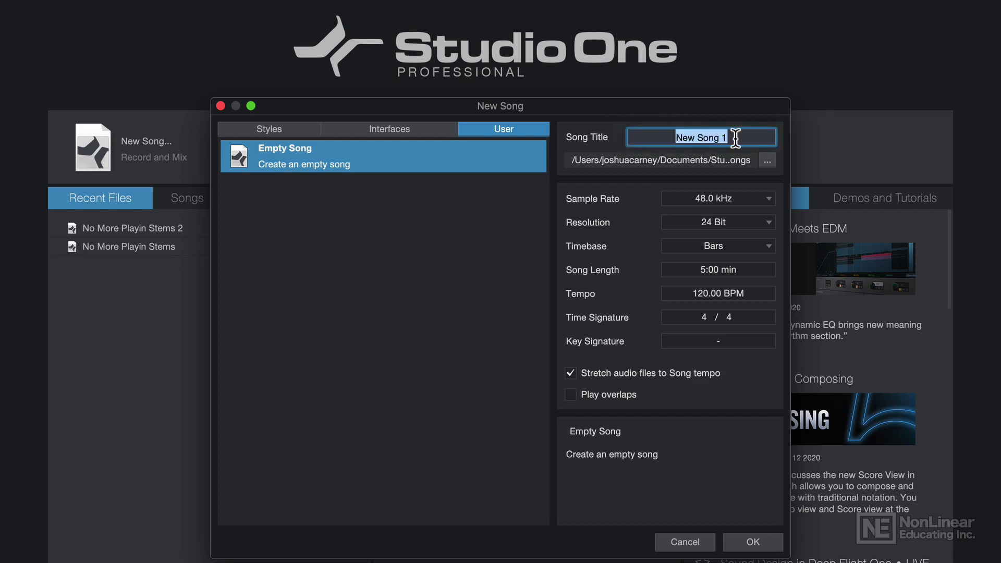
pyautogui.click(772, 163)
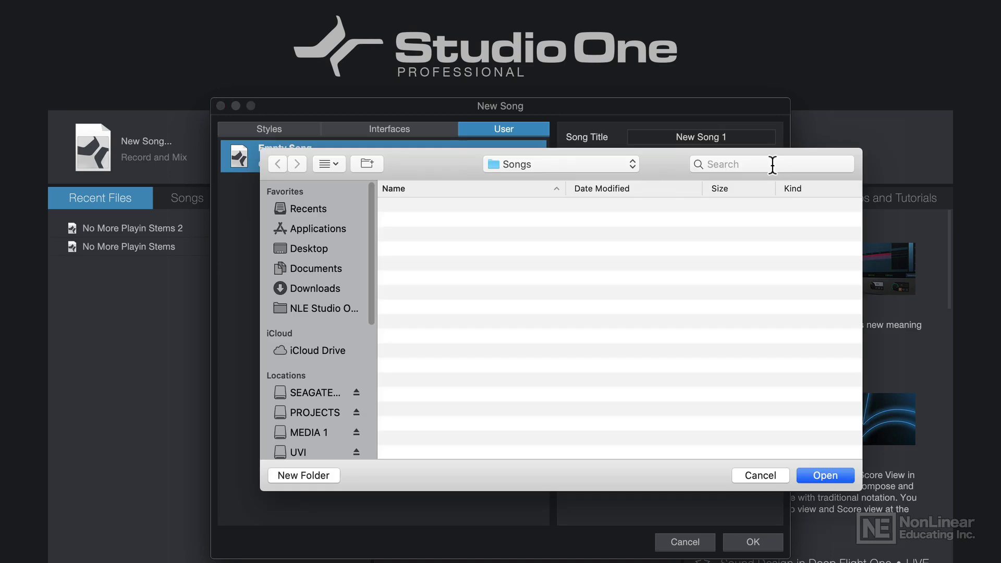
pyautogui.click(605, 166)
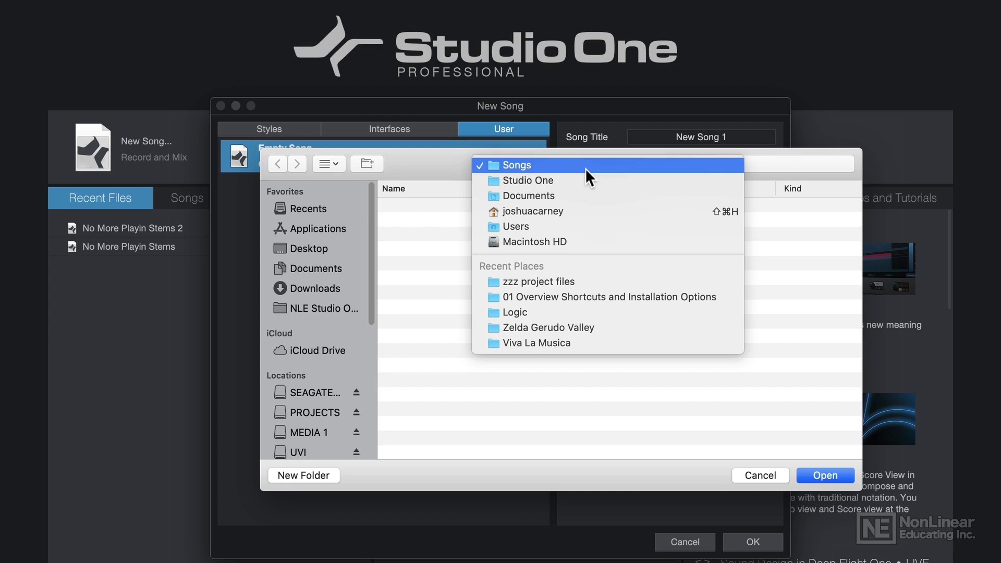
pyautogui.click(585, 169)
pyautogui.press('Return')
pyautogui.click(766, 198)
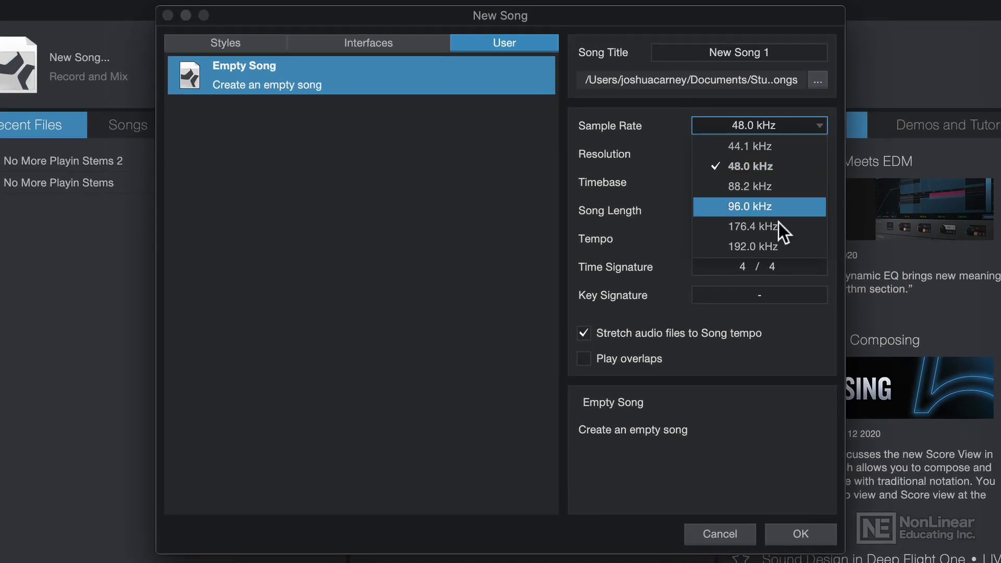
pyautogui.click(716, 166)
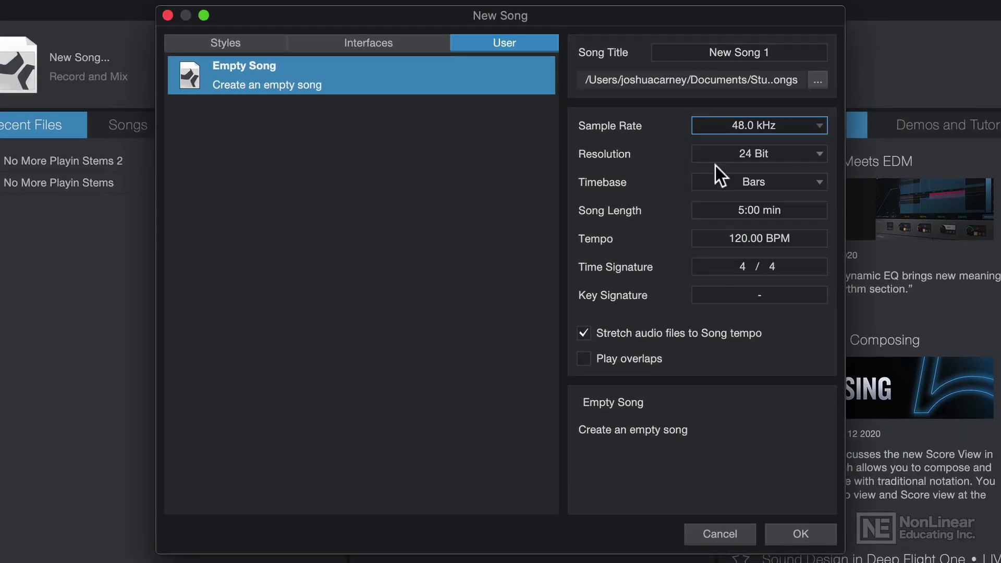
pyautogui.click(816, 152)
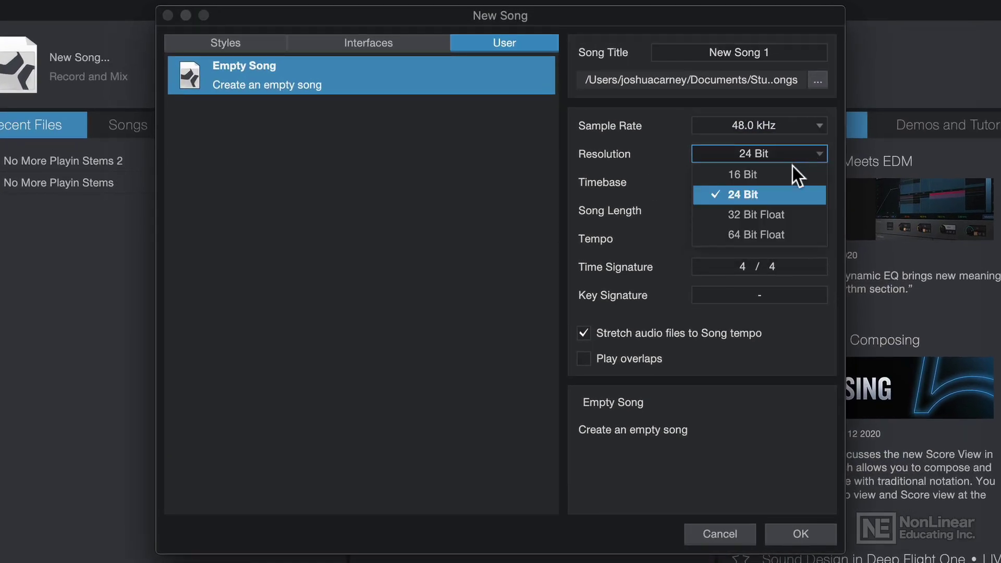
pyautogui.click(787, 197)
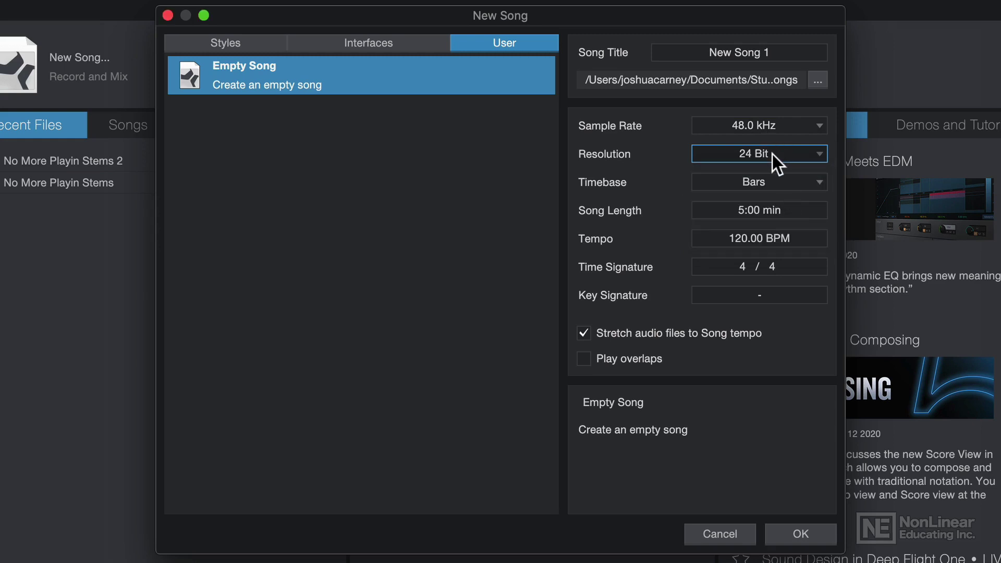
pyautogui.click(803, 183)
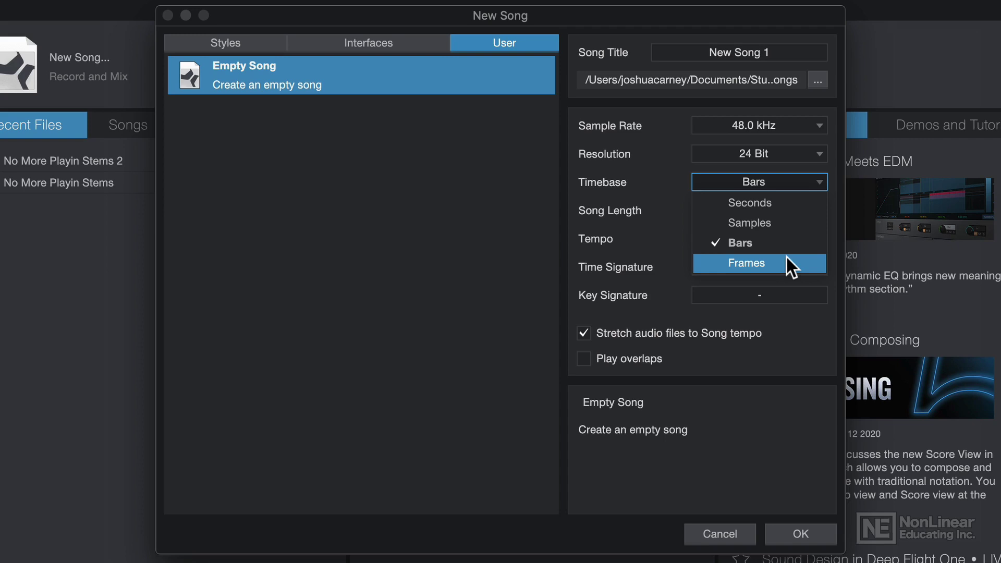
pyautogui.click(784, 241)
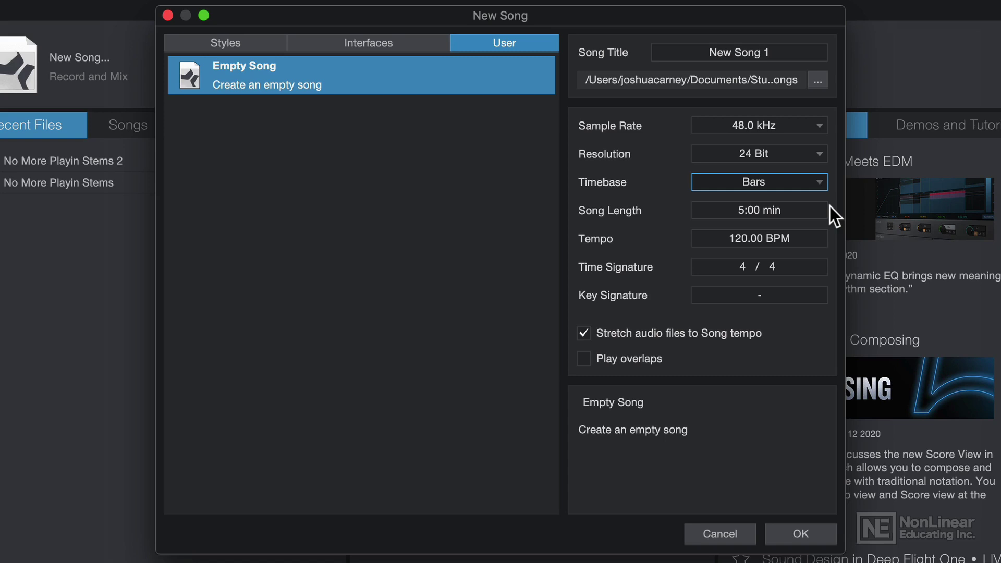
# Leave the song length at 5:00 min and the tempo at 120.00 BPM.
pyautogui.click(802, 212)
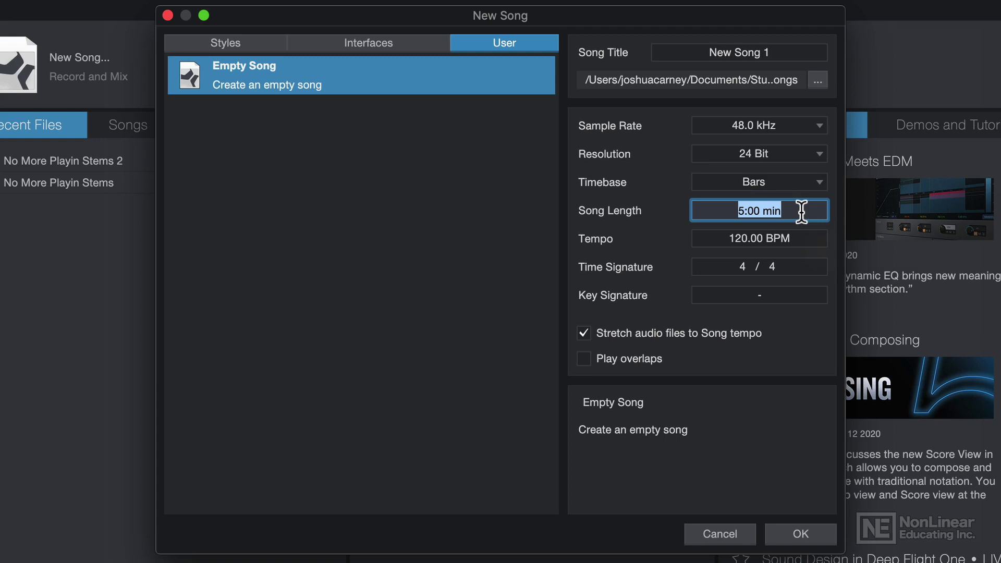
pyautogui.press('Return')
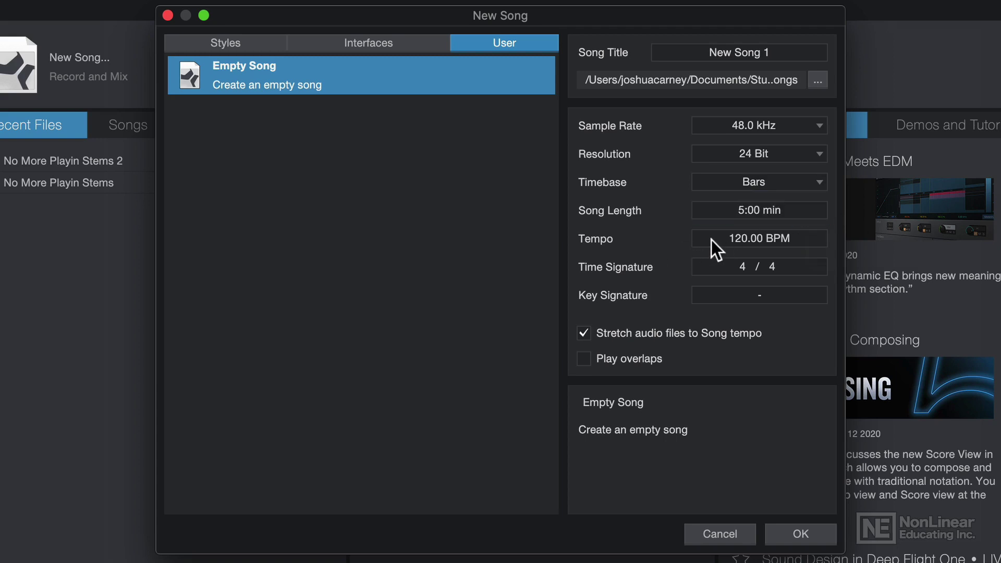
pyautogui.click(717, 241)
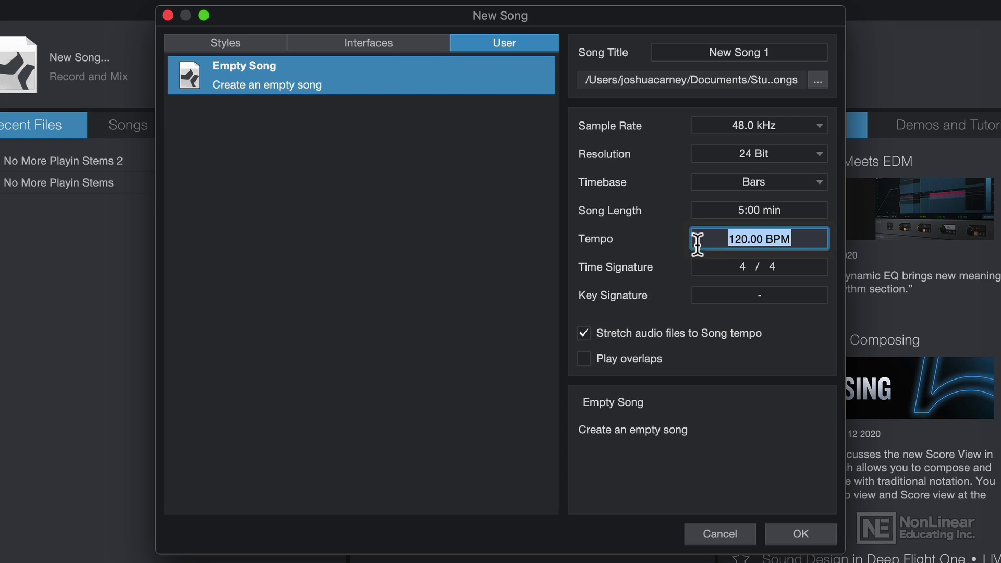
pyautogui.press('Return')
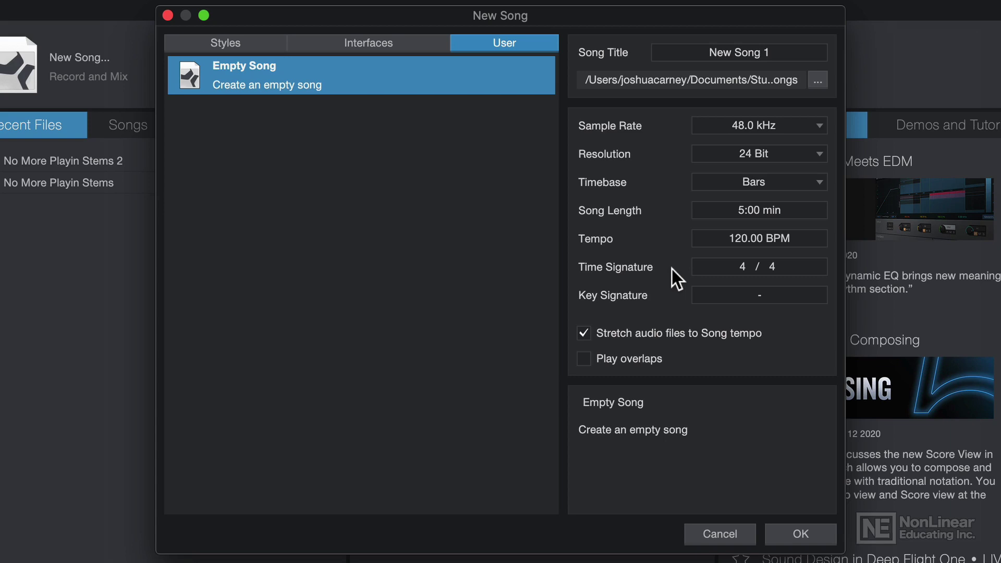
# Set the time signature to 6/8 by choosing beat unit 8 and 6 beats per bar.
pyautogui.click(772, 267)
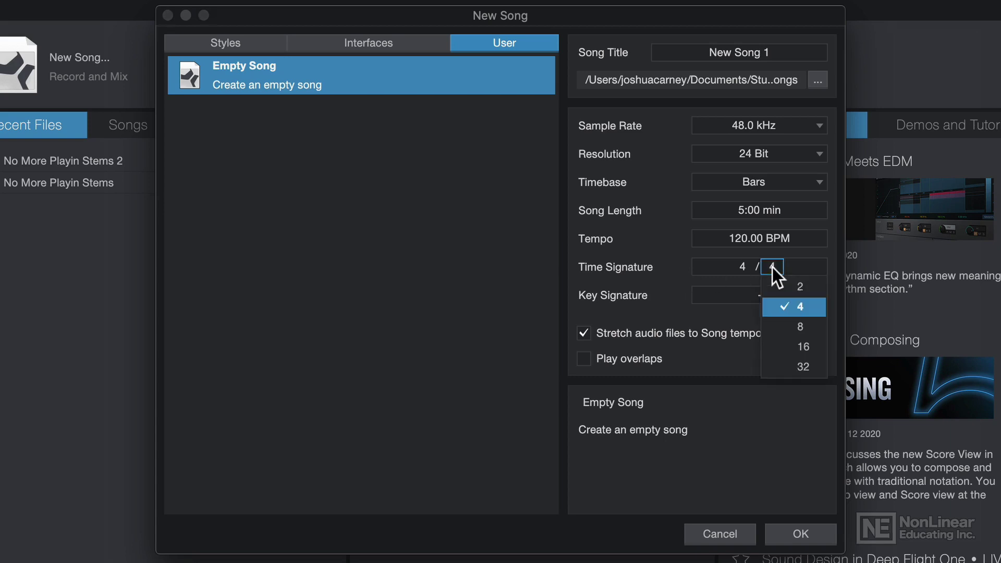
pyautogui.click(804, 326)
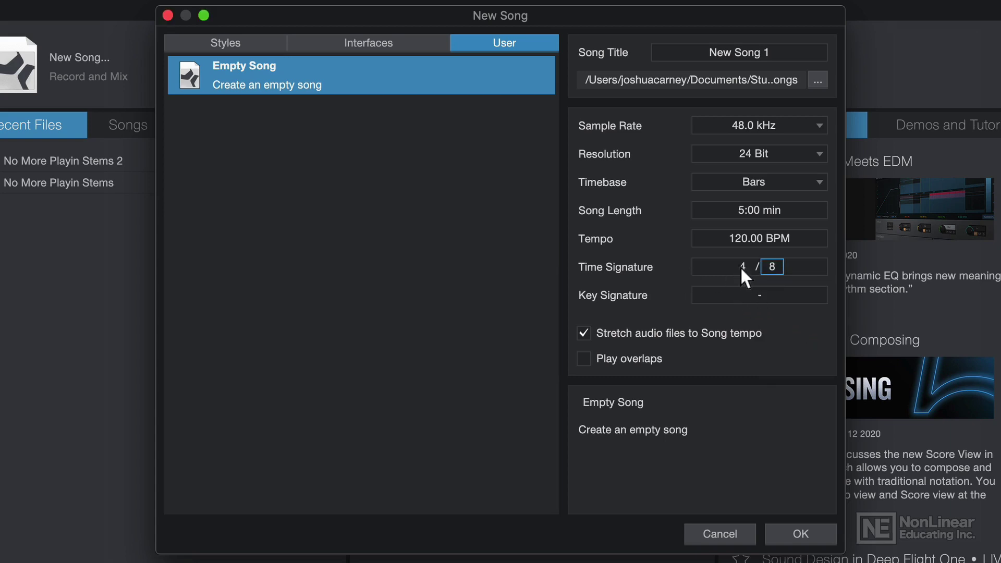
pyautogui.click(743, 267)
pyautogui.write('6')
pyautogui.press('Return')
pyautogui.click(732, 295)
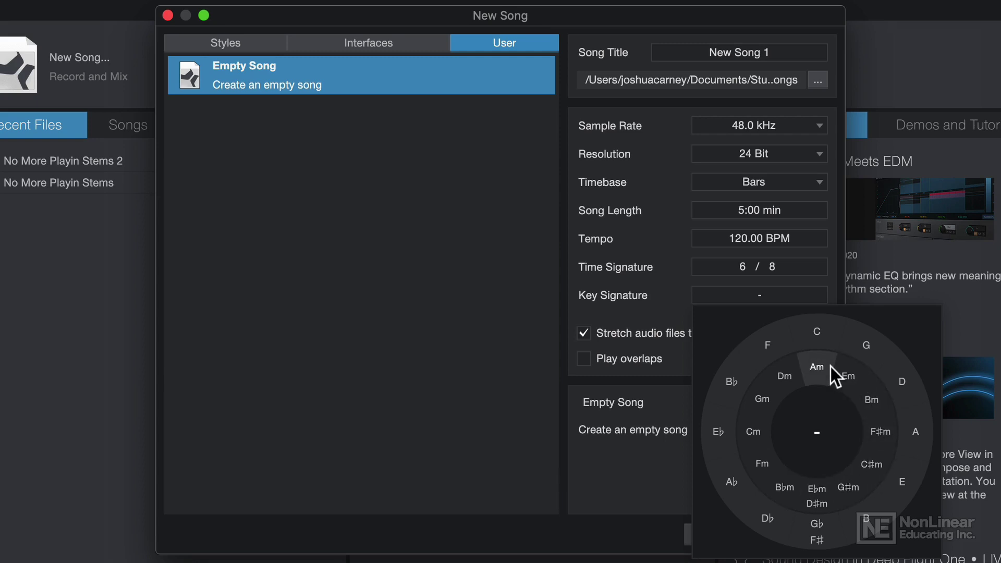
# Pick Am on the key signature picker's circle of fifths.
pyautogui.click(815, 441)
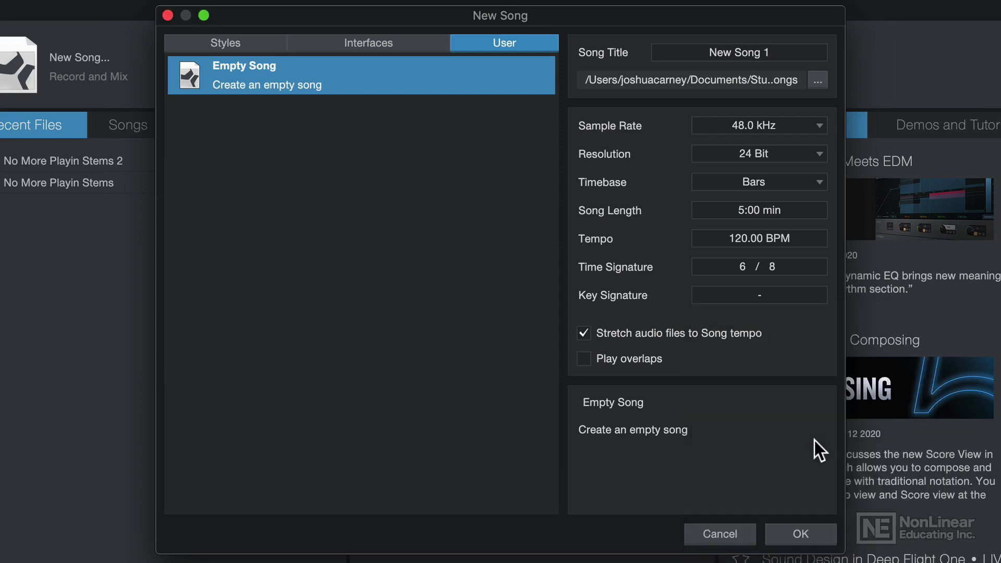
pyautogui.click(774, 297)
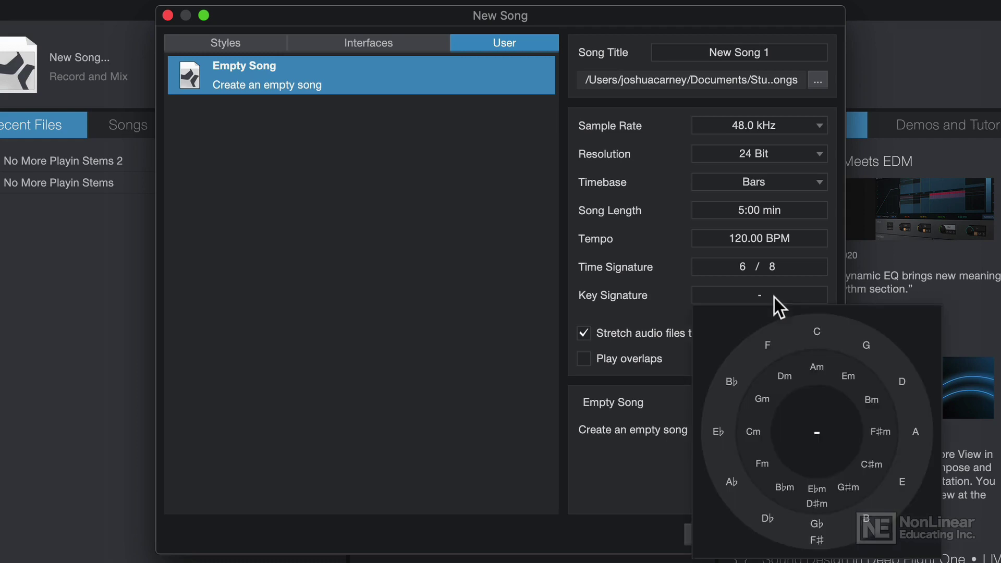
pyautogui.click(815, 384)
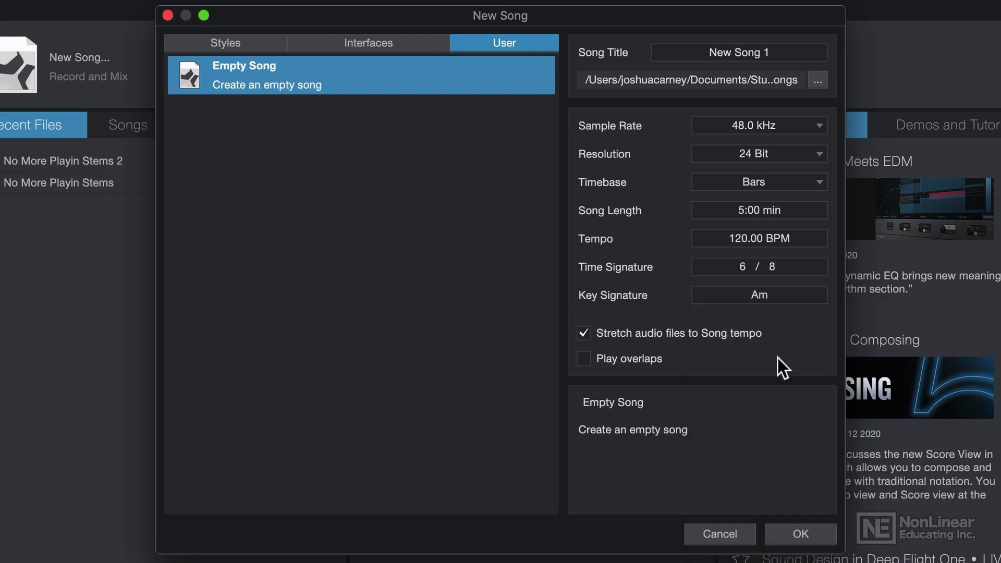
# Toggle Stretch audio files off and back on, then Play overlaps on and back off.
pyautogui.click(735, 336)
pyautogui.click(734, 335)
pyautogui.click(652, 360)
pyautogui.click(652, 359)
# Create the empty song with 48 kHz, 24-bit, 6/8, Am and 120 BPM settings.
pyautogui.click(814, 537)
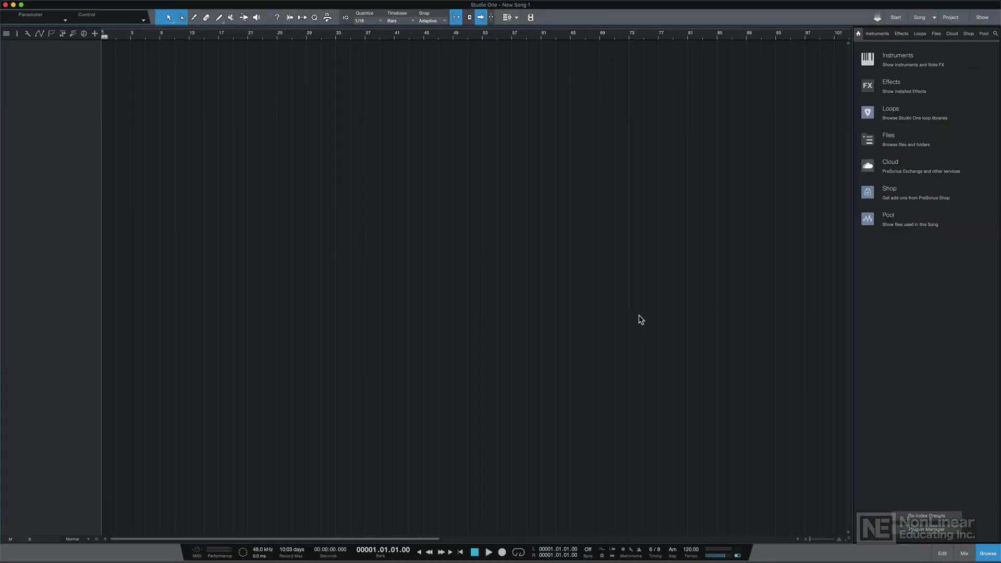